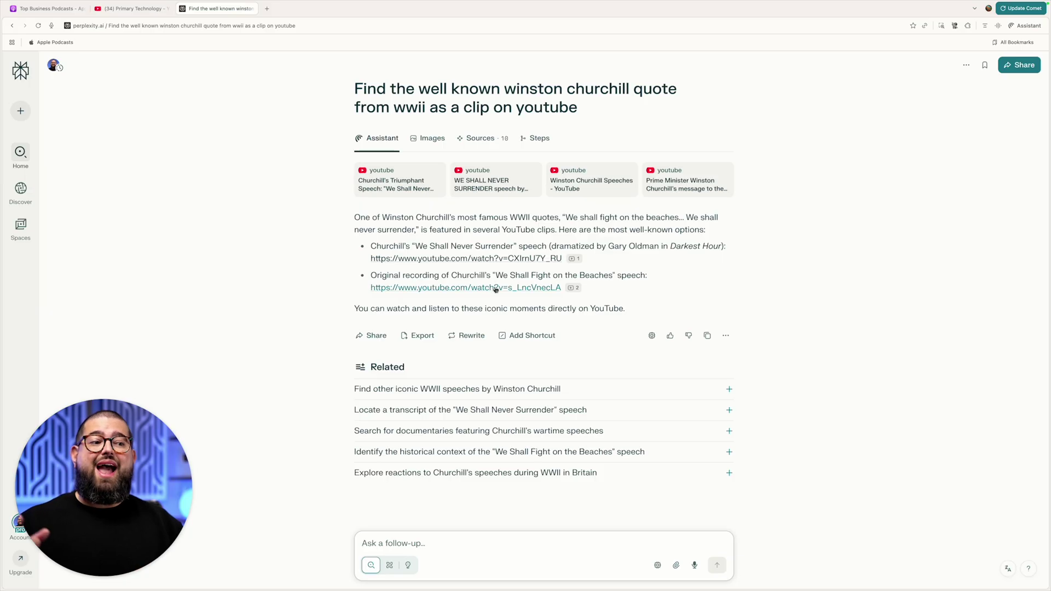
# Open the original recording of Churchill's "We Shall Fight on the Beaches" speech, and read through the assistant's Apple Podcasts business analysis
pyautogui.click(496, 288)
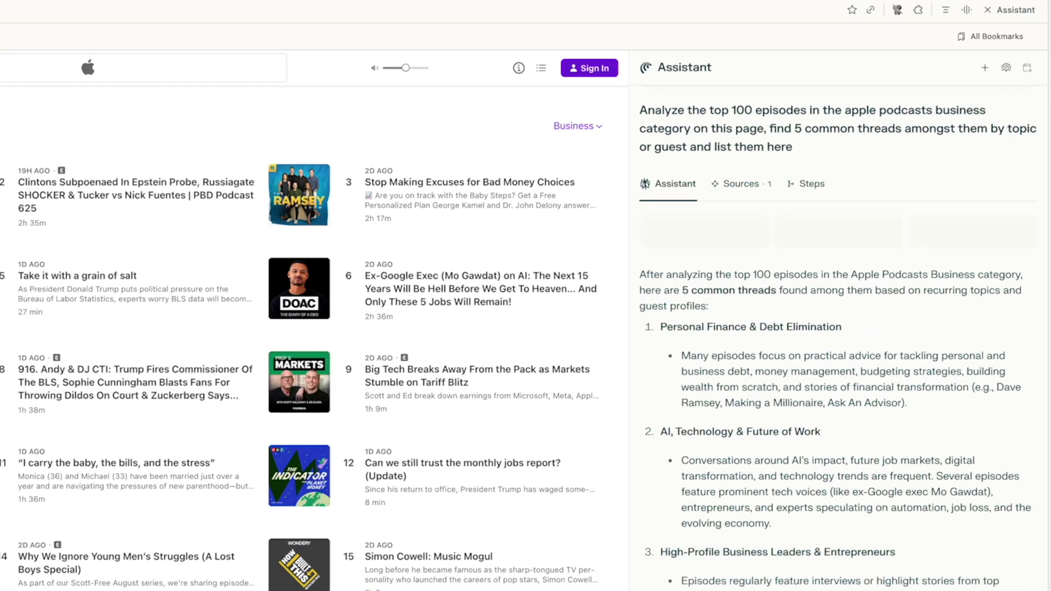
pyautogui.scroll(-5, 838, 337)
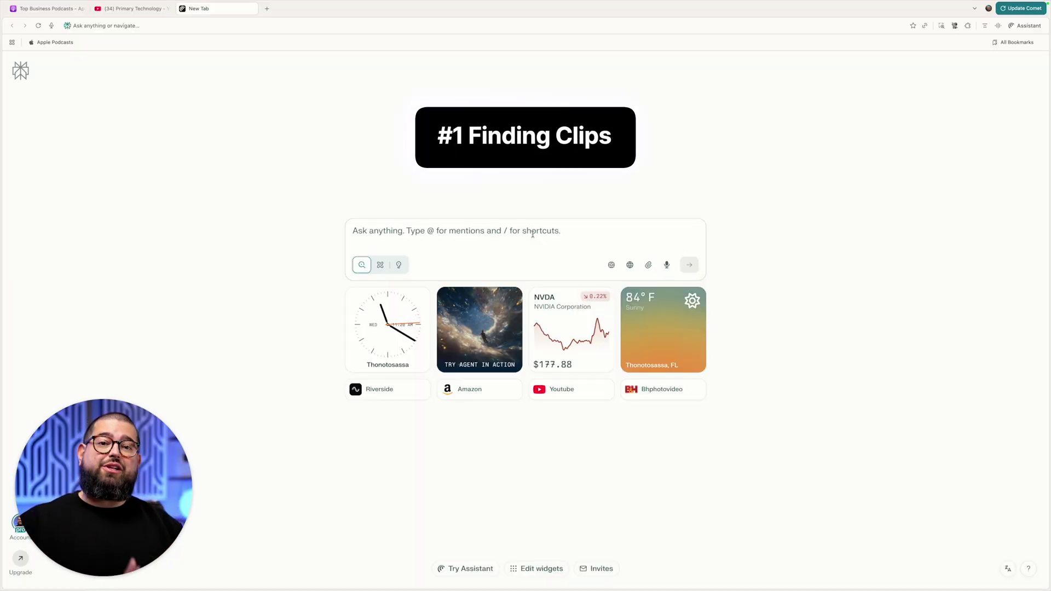
# Ask "Find the well known winston churchill quote from wwii as a clip on youtube" and open the original recording from the answer
pyautogui.click(532, 233)
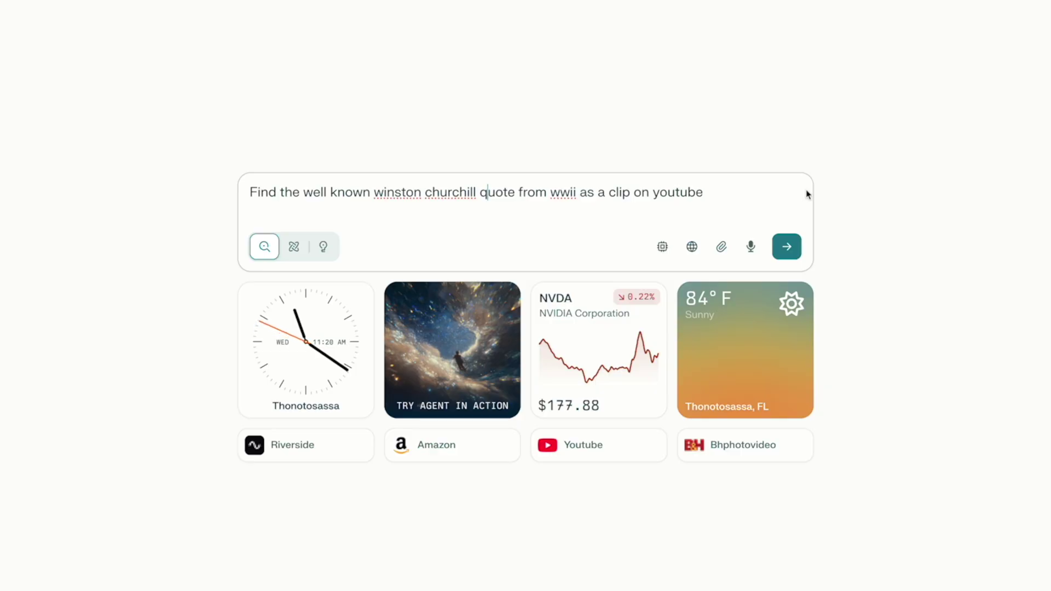
pyautogui.press('Return')
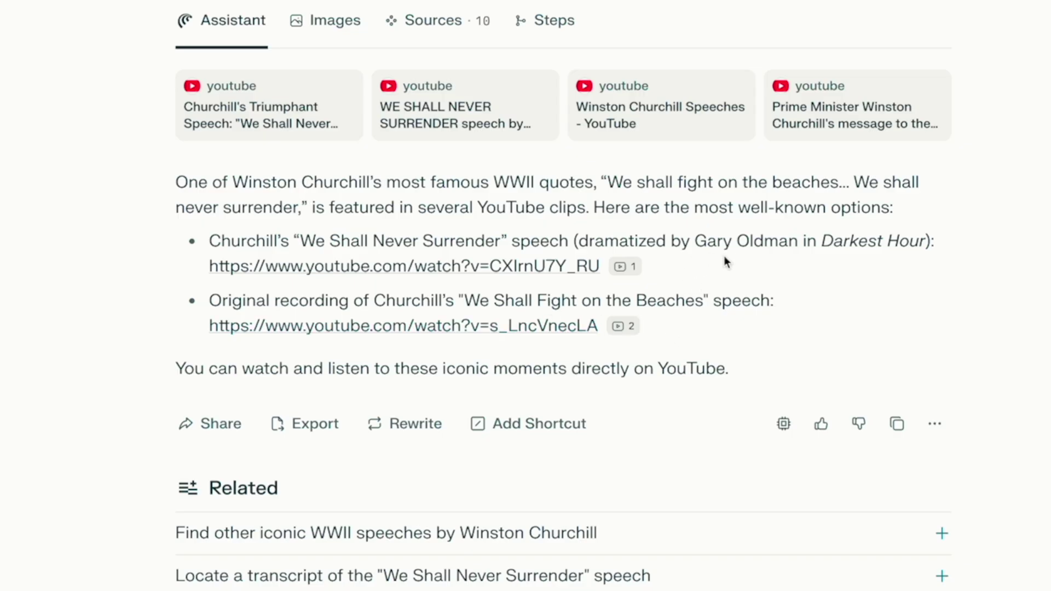
pyautogui.click(465, 324)
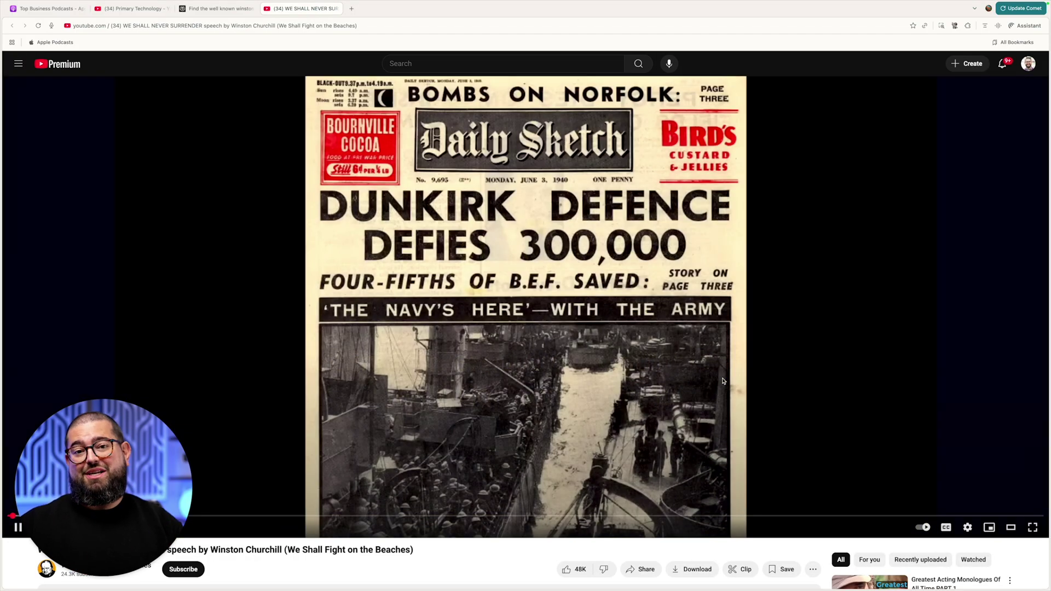
# In a new tab, ask "find a clip of JFK saying we'll be on the moon within the decade on youtube" and open the clip
pyautogui.press('super+t')
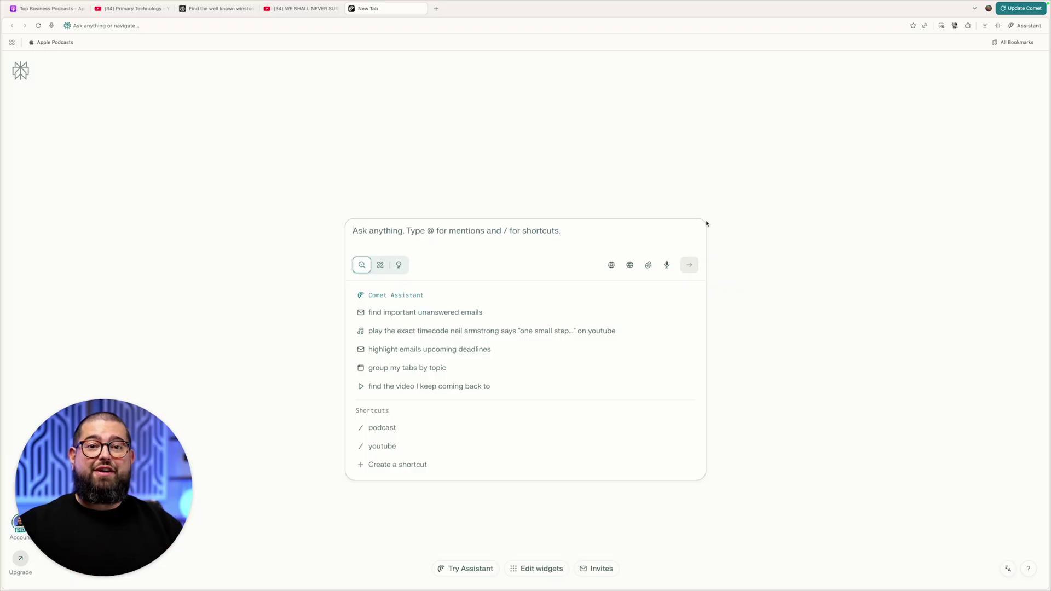
pyautogui.write("find a clip of JFK saying we'll be on the moon within the decade on youtube")
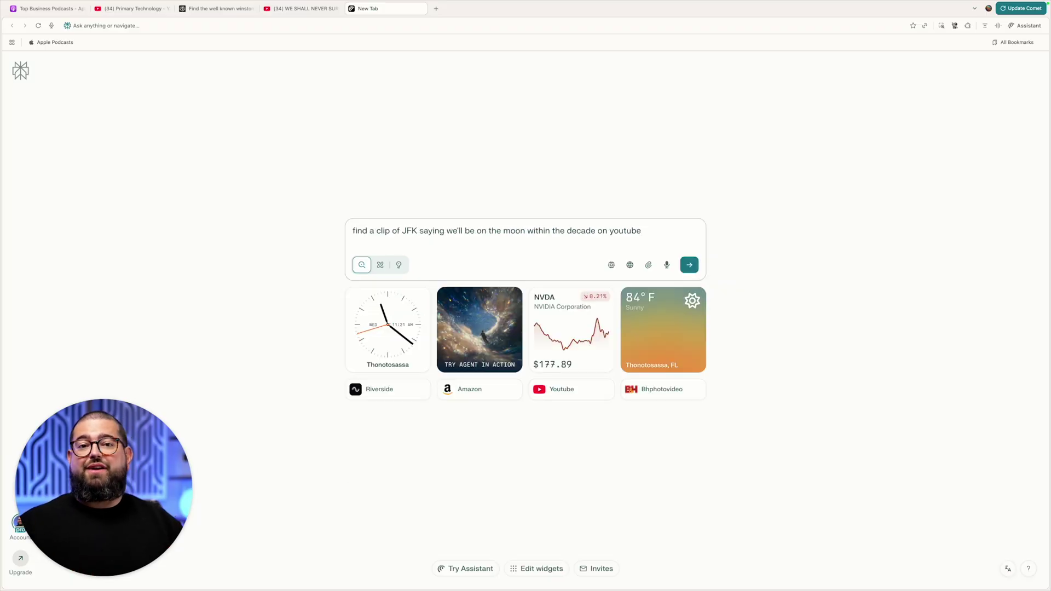
pyautogui.press('Return')
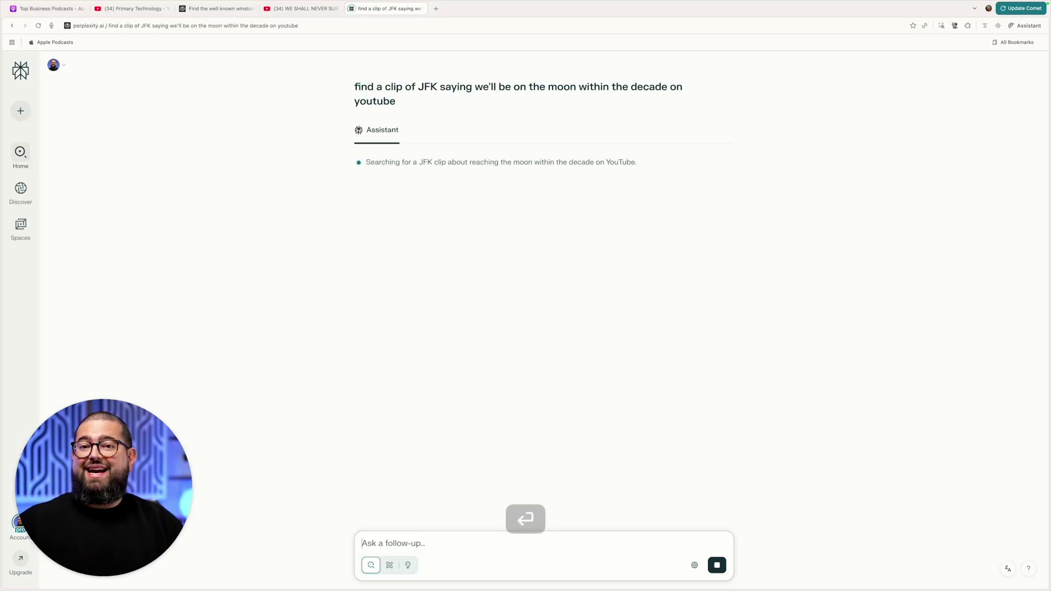
pyautogui.click(413, 305)
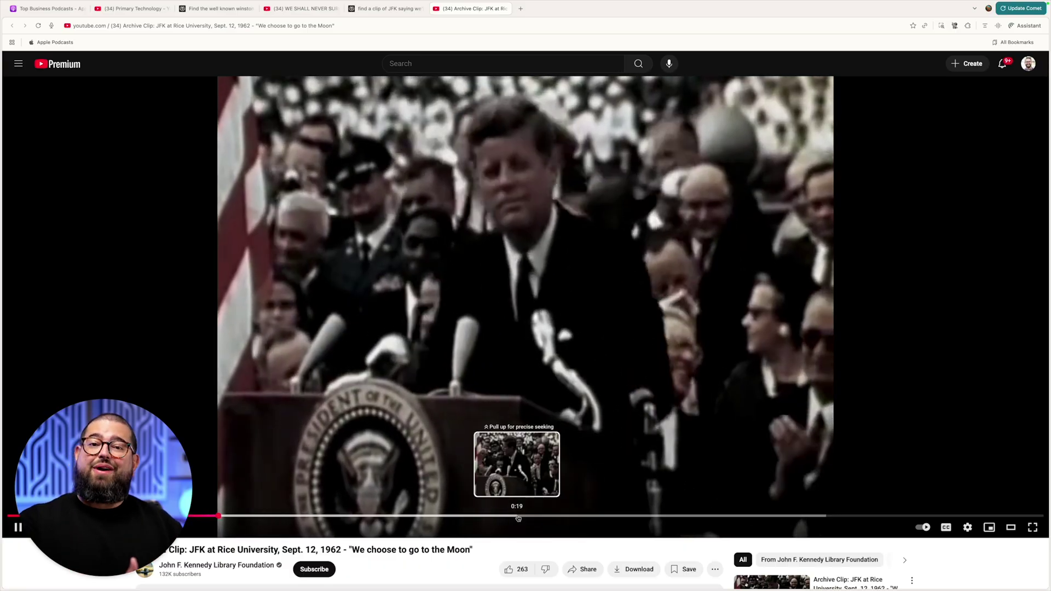
pyautogui.press('super+minus')
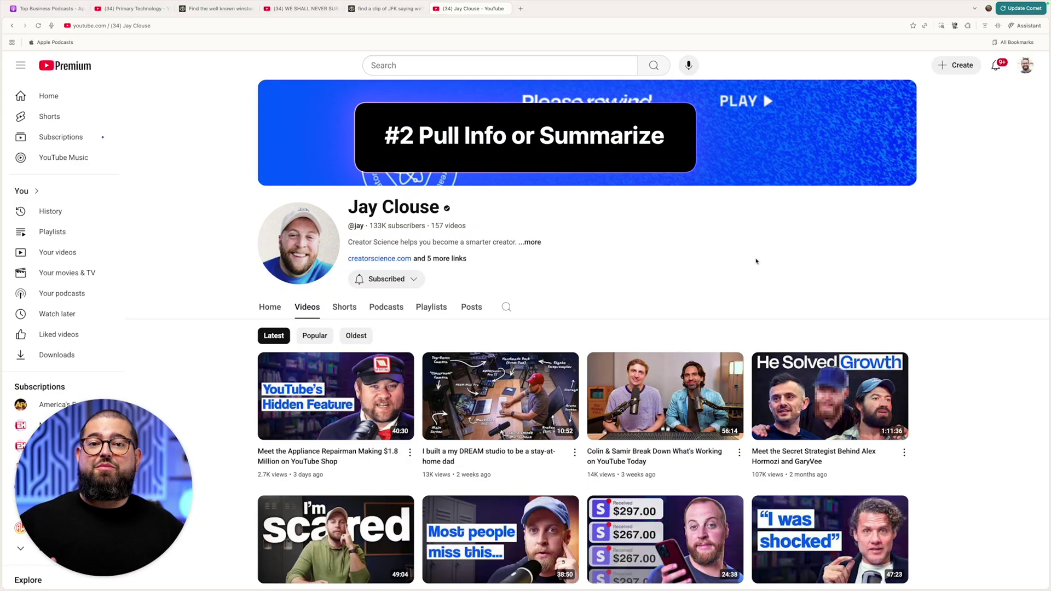
# Open the video about the appliance repairman making $1.8 million on YouTube Shop and bring up the assistant beside it
pyautogui.click(335, 396)
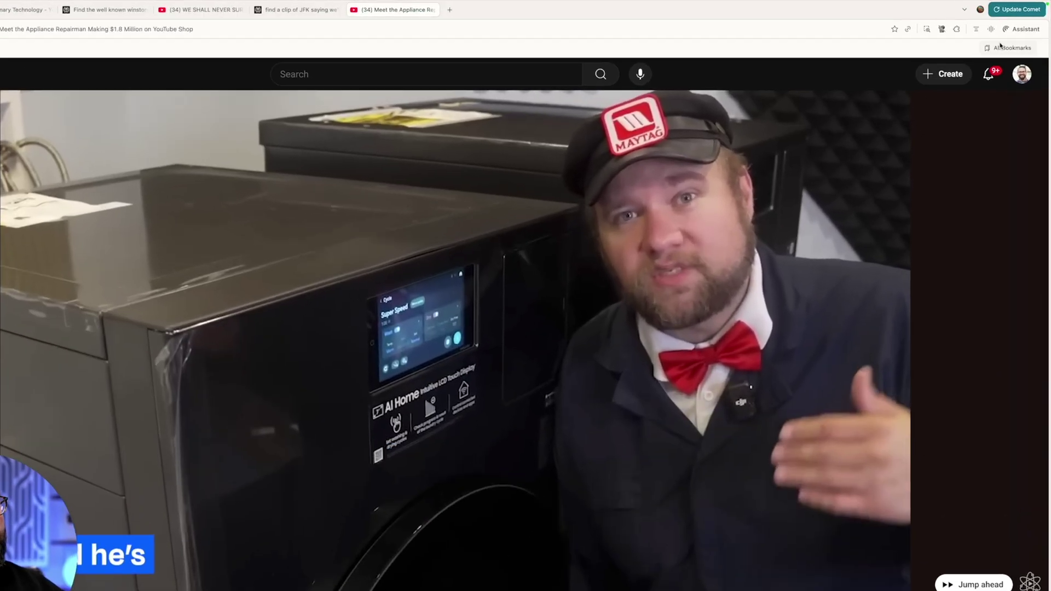
pyautogui.click(1013, 26)
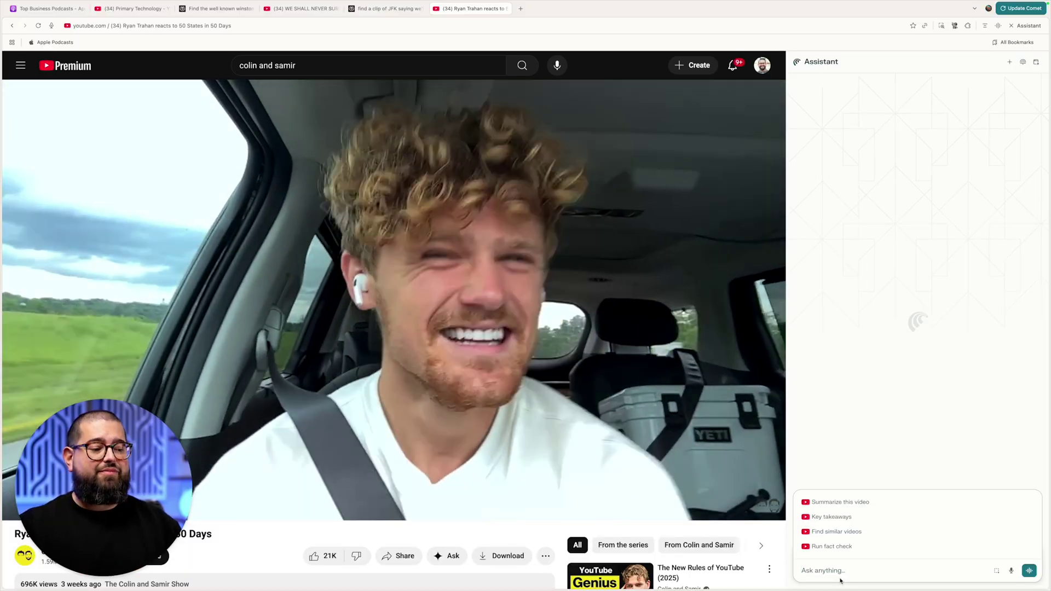
# Ask the assistant about the open video: "where did ryan get the idea for his 50 states video"
pyautogui.write('where did ryan get the idea for his 50 states video>')
pyautogui.press('Return')
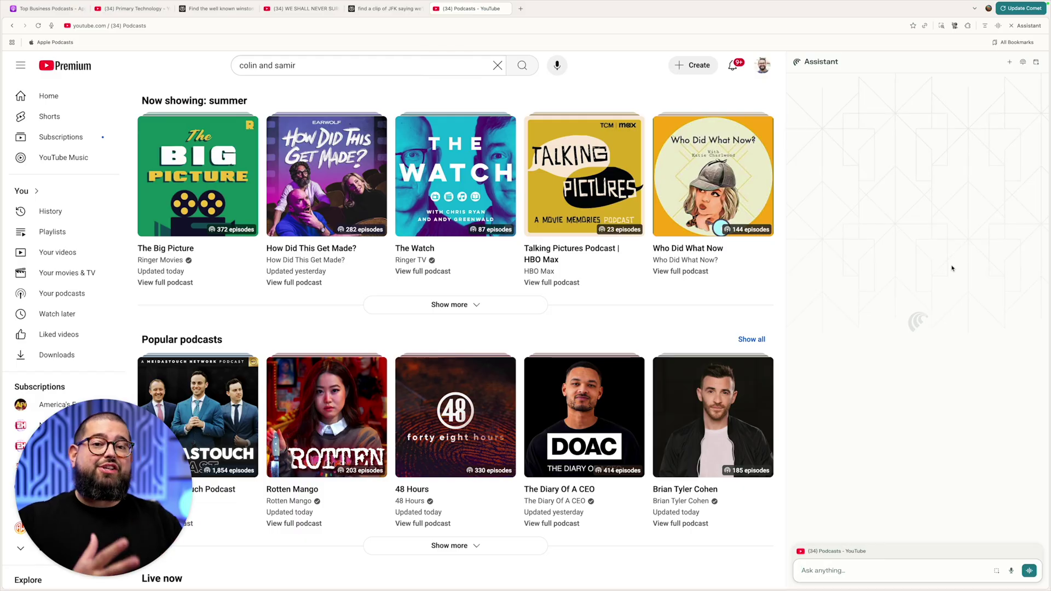
# Ask "Analyze the more popular and trending topics among business podcasts on youtube and give me the top 5" and read the answer
pyautogui.write('Analyze the more popular and trending topics among business podcasts on youtube and give me the top 5')
pyautogui.press('Return')
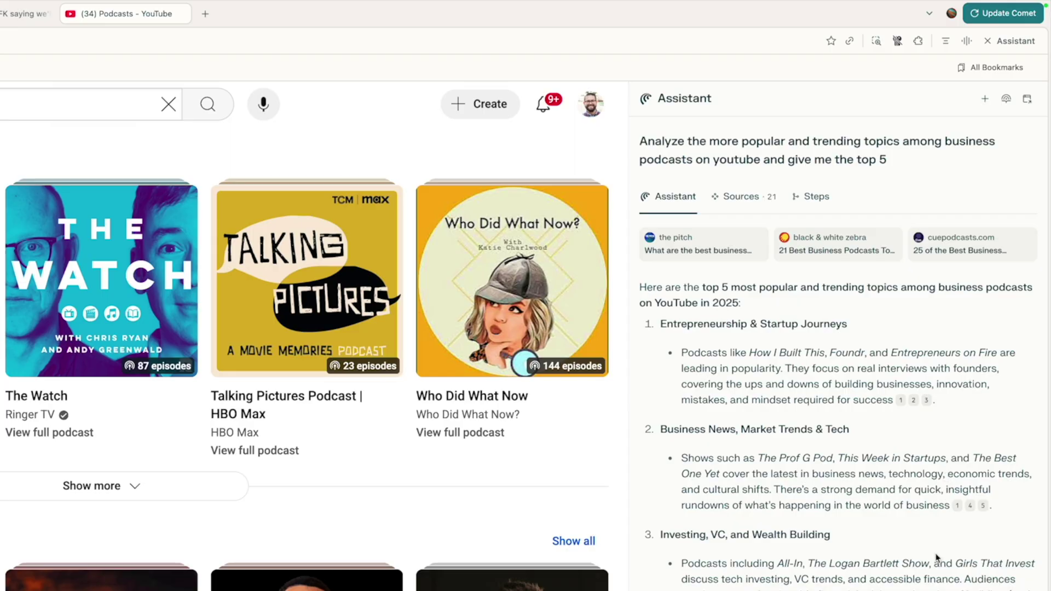
pyautogui.scroll(-3, 936, 556)
pyautogui.scroll(3, 930, 510)
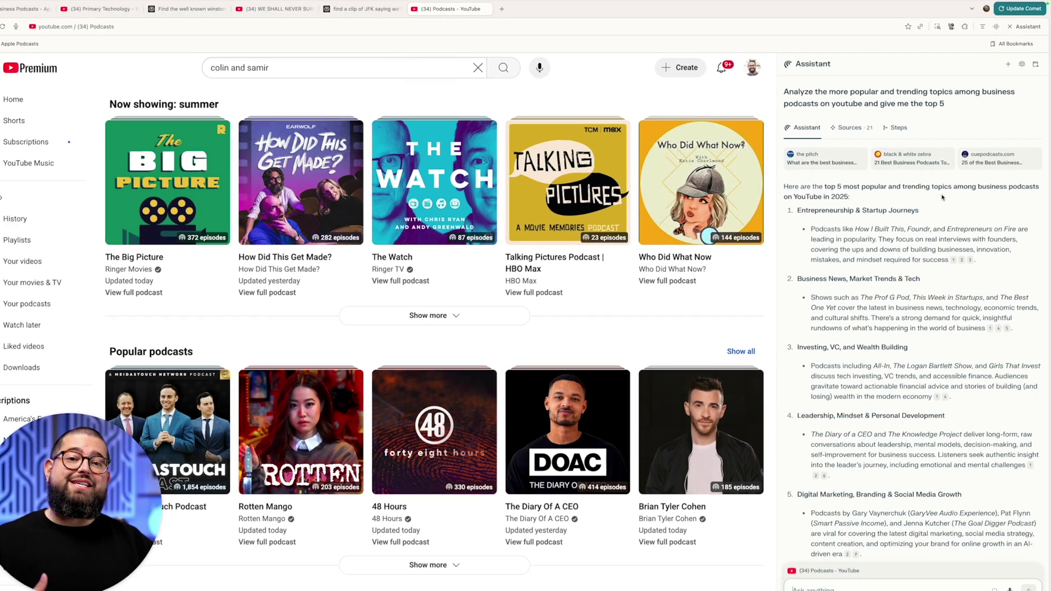
# Ask "What are the trending topics this month amongst the biggest podcasts on youtube?" and read through the answer
pyautogui.write('What are the trending topics this month amongst the biggest podcasts on youtube?')
pyautogui.press('Return')
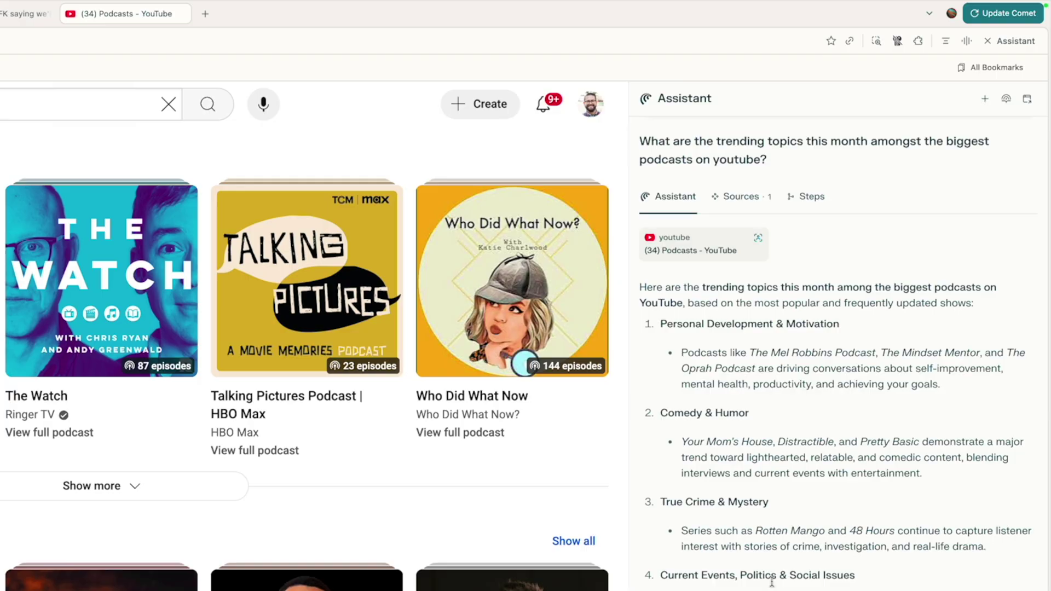
pyautogui.scroll(-4, 771, 581)
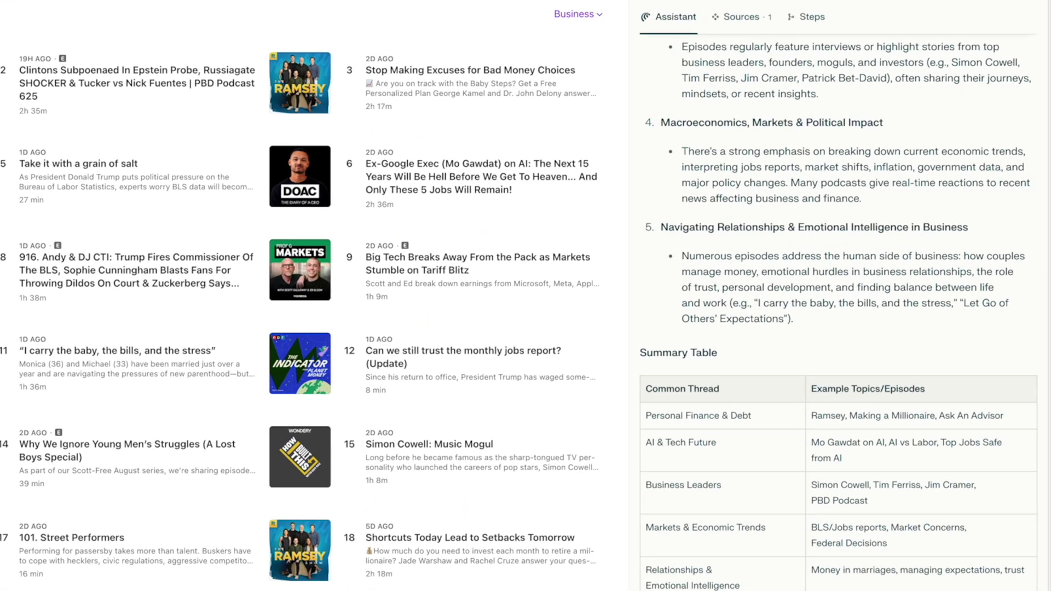
# Examine the common threads found in the top Apple Podcasts business episodes, highlighting the example guests and topics
pyautogui.scroll(5, 980, 277)
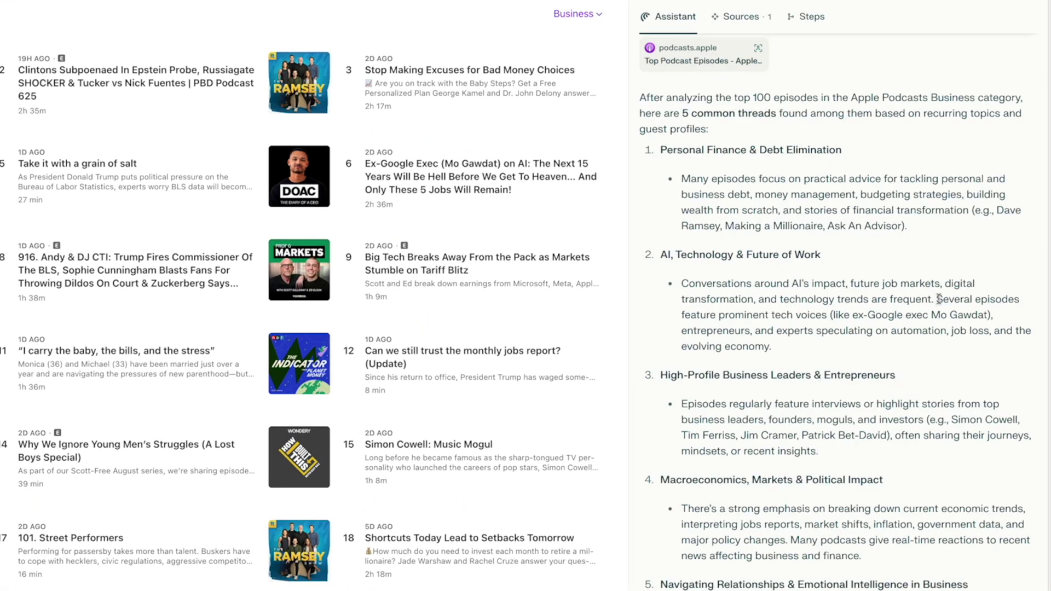
pyautogui.moveTo(959, 307); pyautogui.dragTo(992, 320)
pyautogui.click(994, 323)
pyautogui.moveTo(928, 419); pyautogui.dragTo(910, 437)
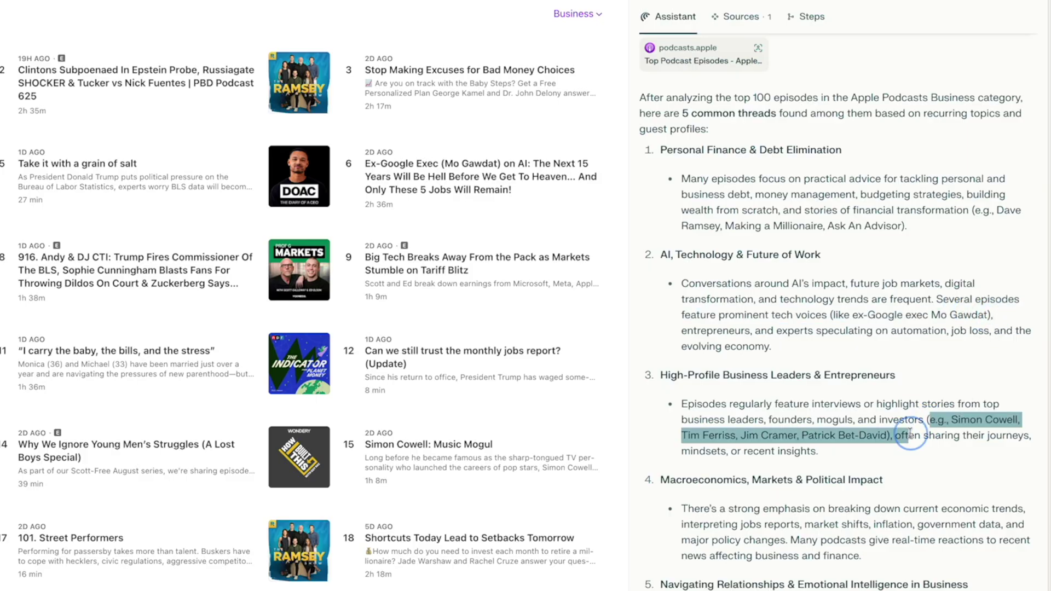
pyautogui.click(928, 454)
pyautogui.moveTo(928, 457); pyautogui.dragTo(822, 584)
pyautogui.click(821, 584)
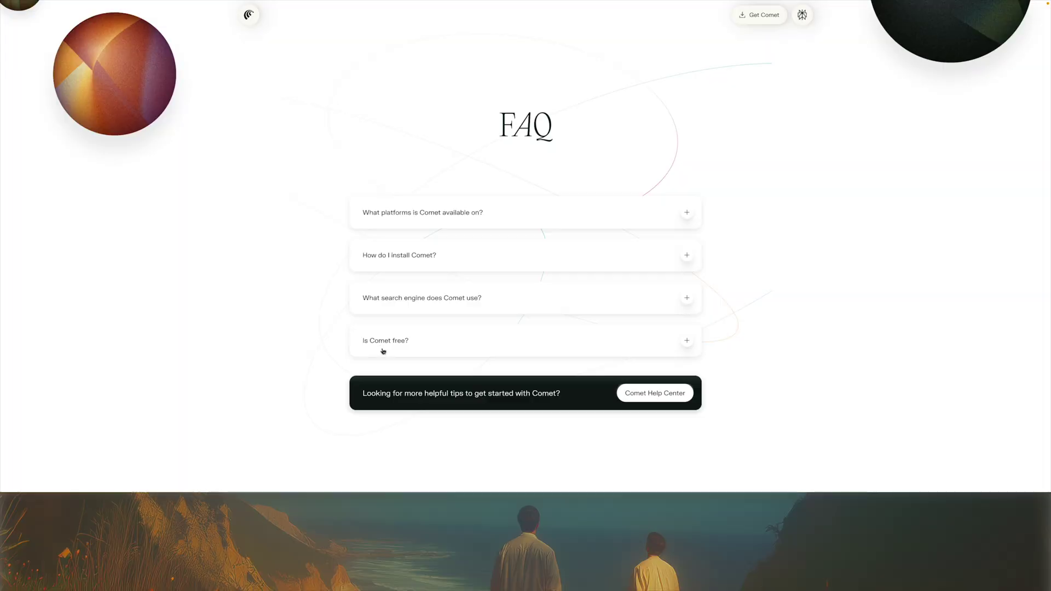
# Read the answer to "Is Comet free?" in the Comet FAQ
pyautogui.click(383, 351)
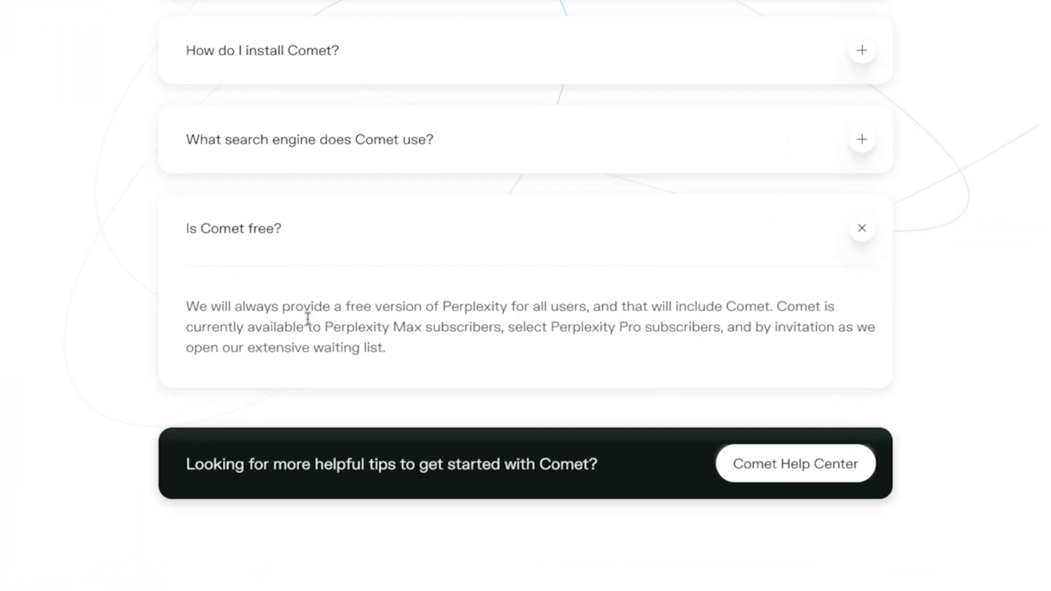
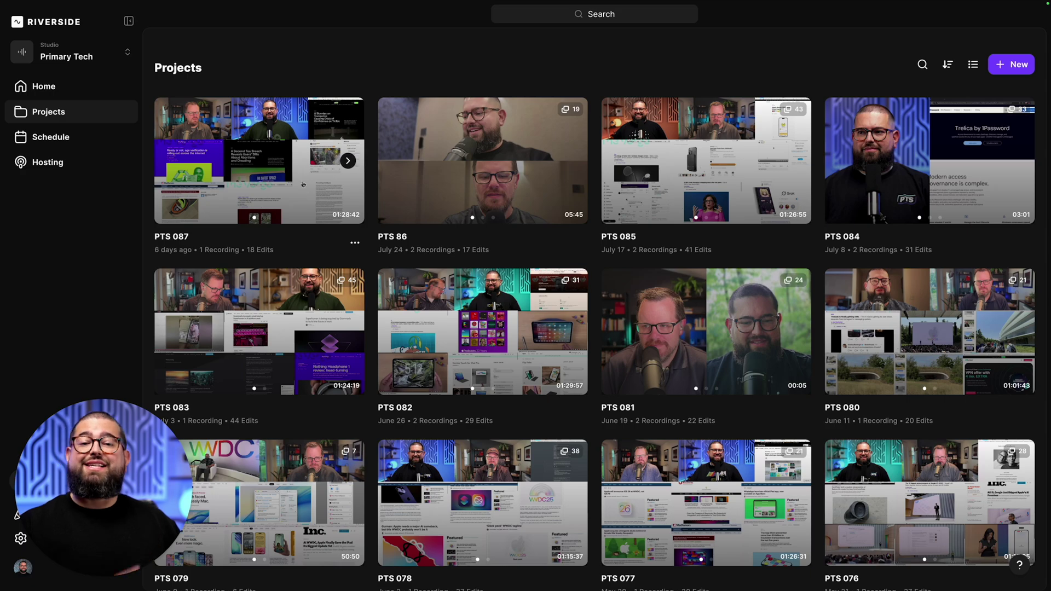
# In Riverside, open project PTS 087 and have Co-Creator give 5 episode title options highlighting "Google's Age Verification Using AI"
pyautogui.click(303, 184)
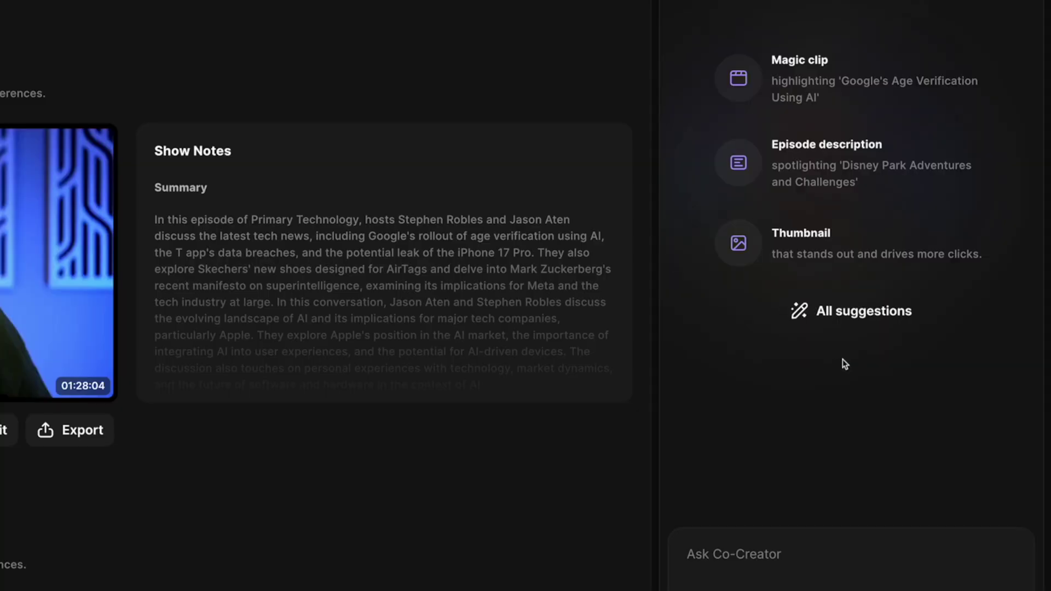
pyautogui.click(840, 313)
pyautogui.click(790, 193)
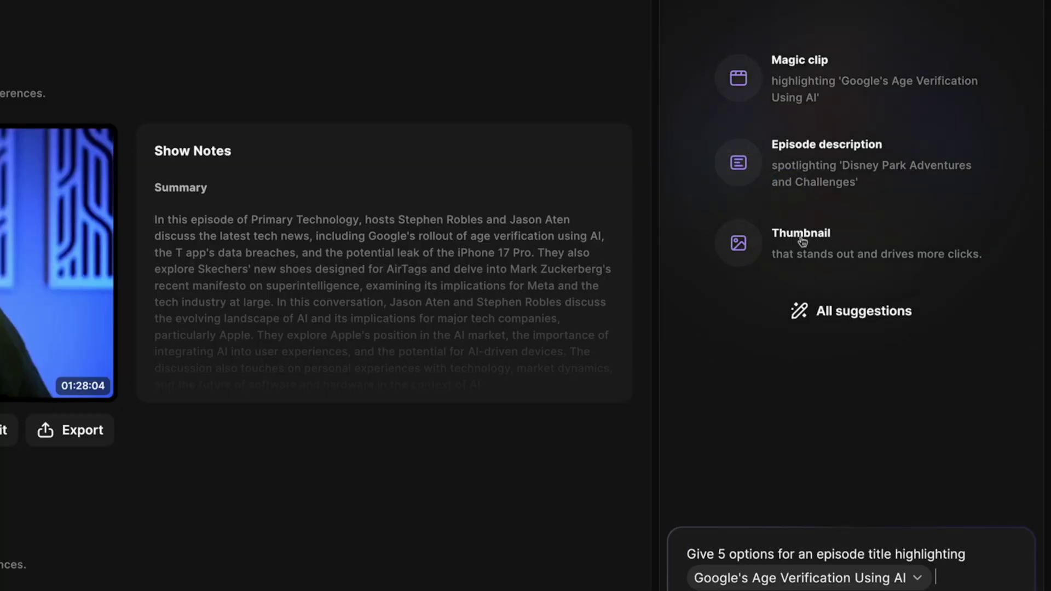
pyautogui.press('Return')
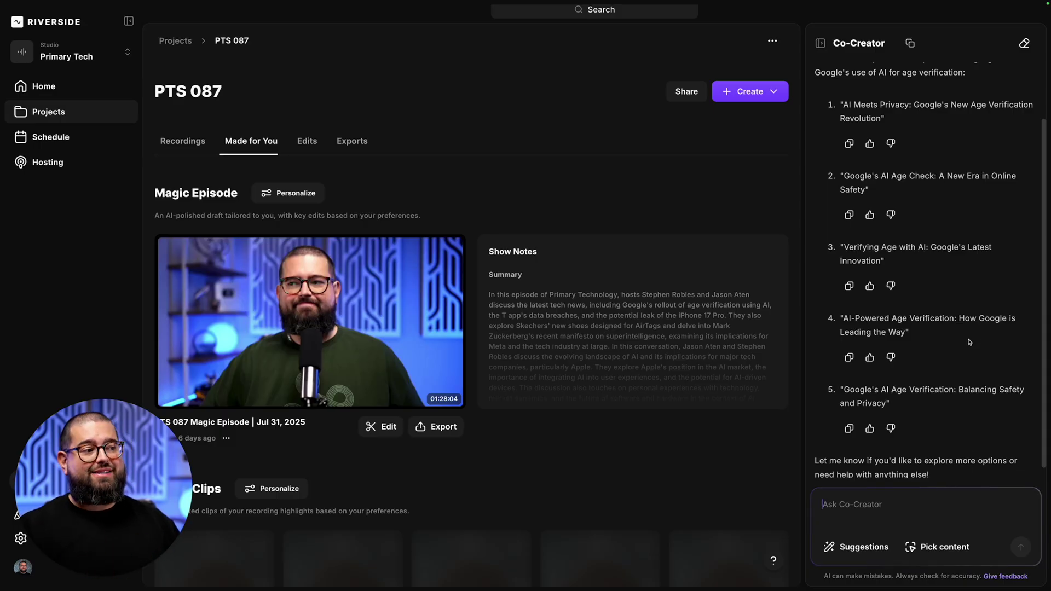
pyautogui.scroll(1, 969, 343)
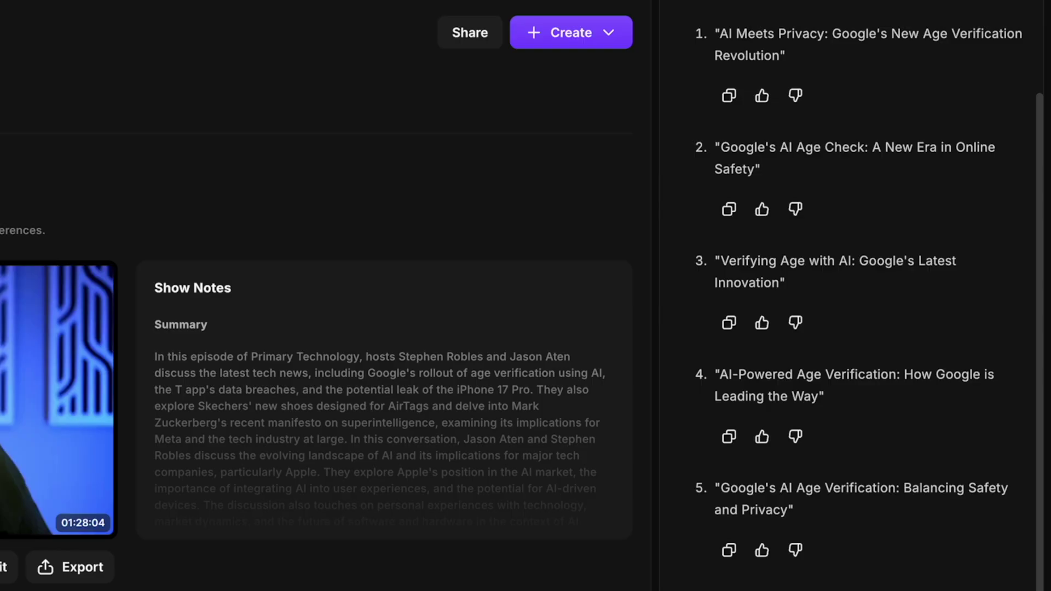
# Have Co-Creator write a thread for X about "Mark Zuckerberg's Superintelligence Initiative" and read it through
pyautogui.click(571, 32)
pyautogui.scroll(-1, 767, 360)
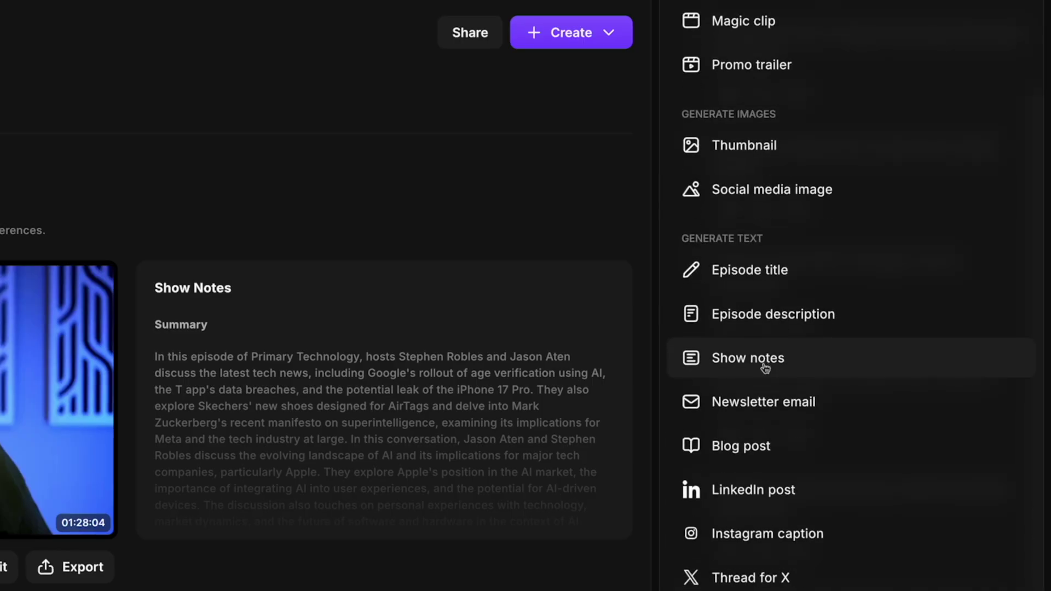
pyautogui.click(750, 578)
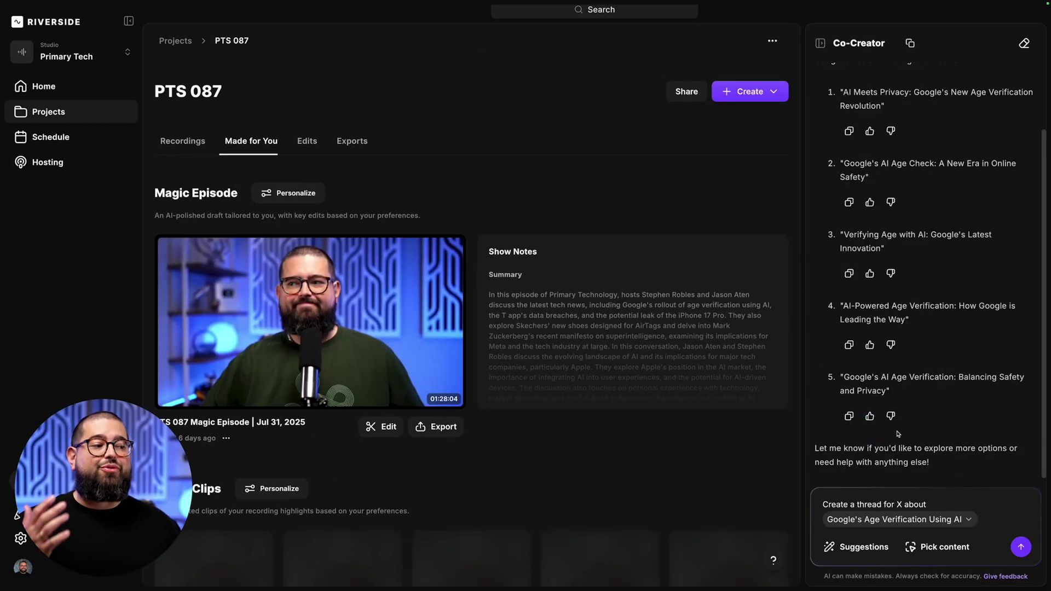
pyautogui.click(946, 519)
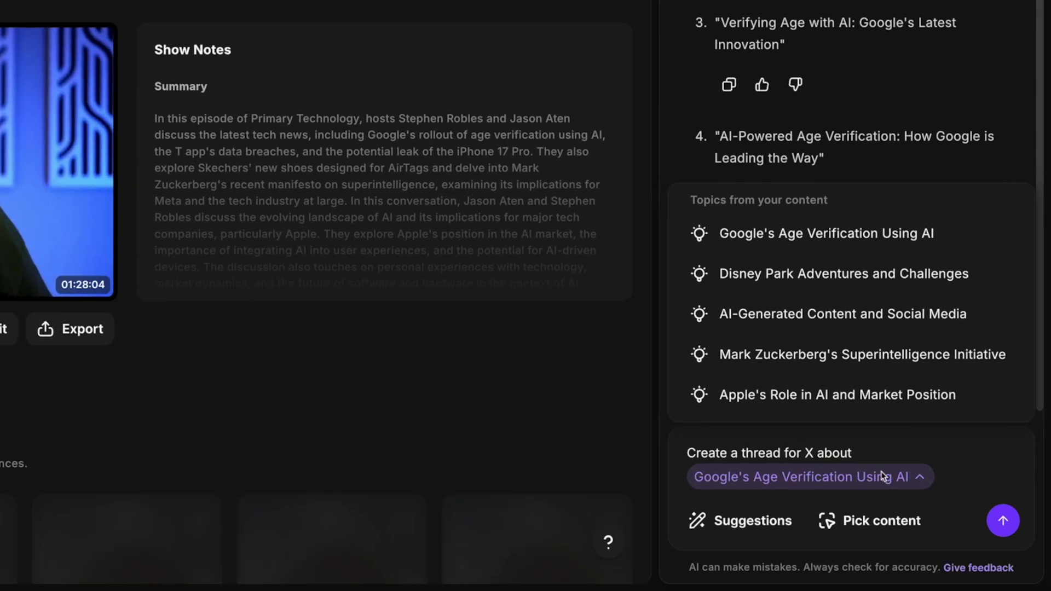
pyautogui.click(867, 350)
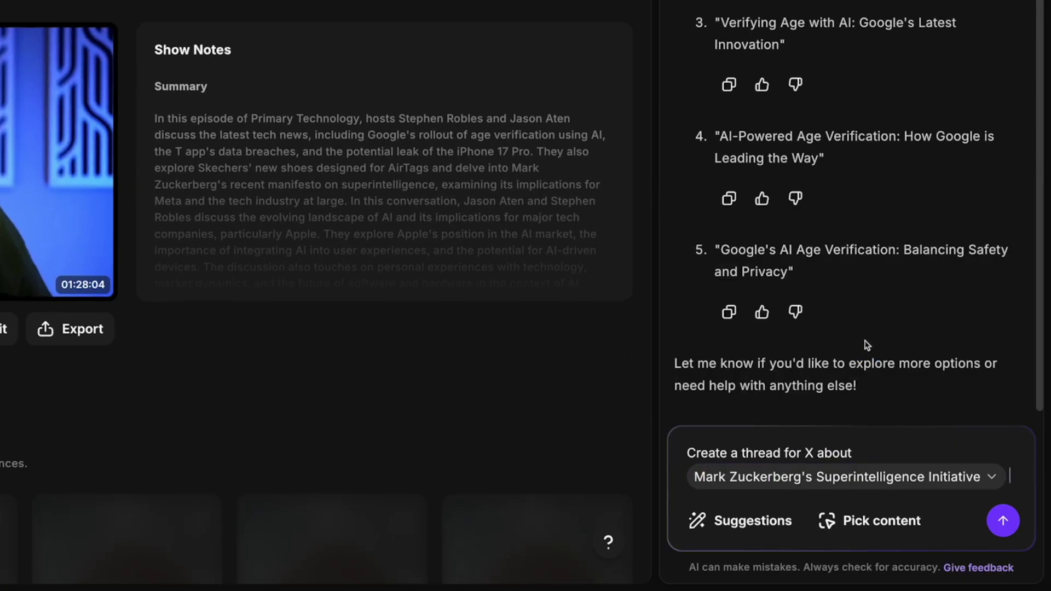
pyautogui.click(1009, 530)
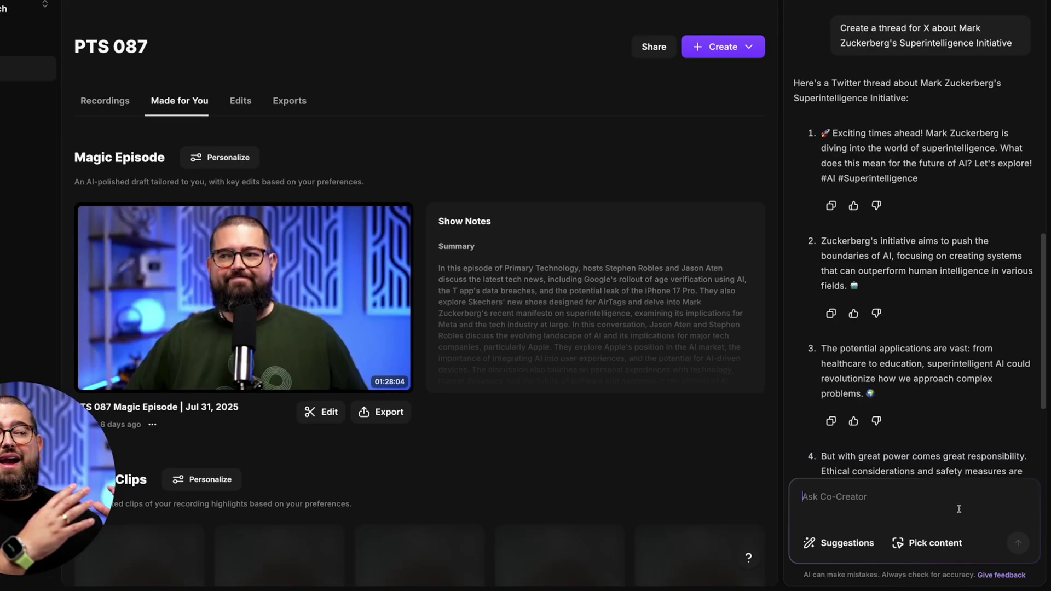
pyautogui.scroll(-5, 939, 410)
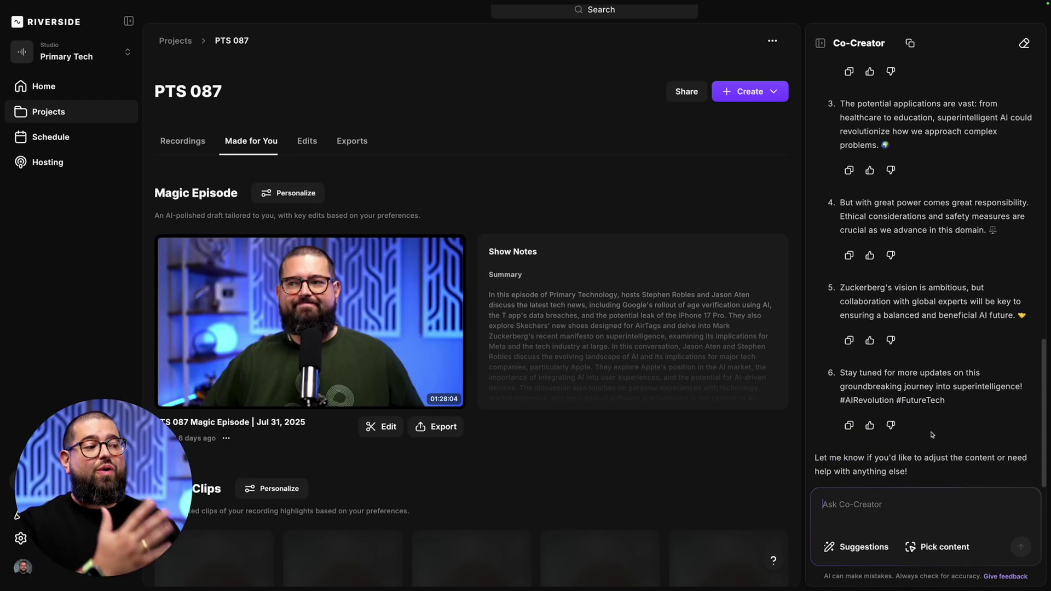
# Choose a LinkedIn post as the next text for Co-Creator to generate from the episode
pyautogui.click(857, 547)
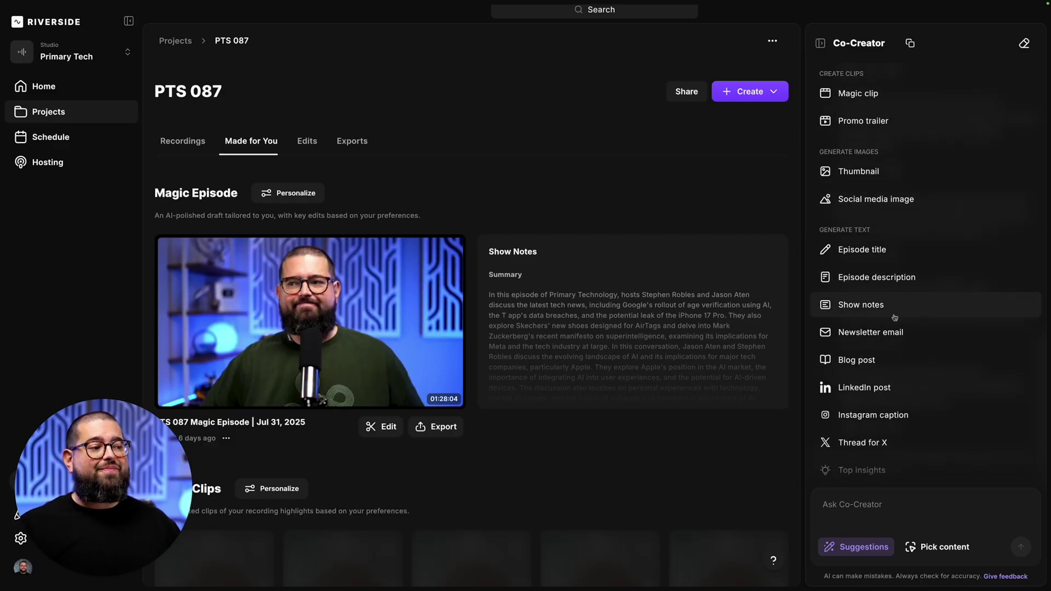
pyautogui.click(857, 387)
pyautogui.click(940, 469)
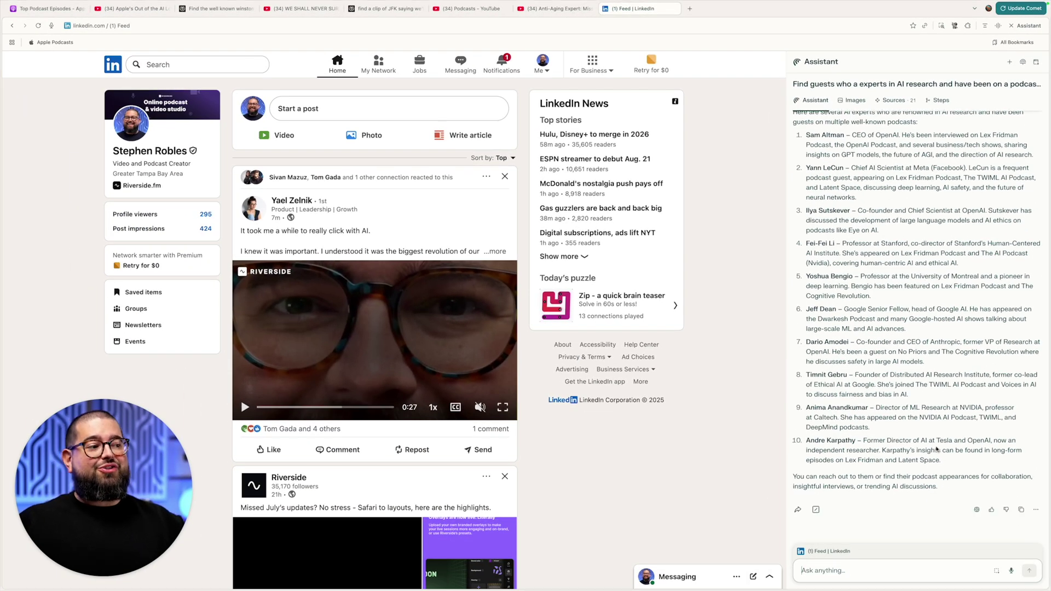
# Switch to Comet and ask the assistant on the LinkedIn feed to "go to Dario Amodei profile here on linkedin"
pyautogui.write('go to Dario Amodei profile here on linkedin')
pyautogui.press('Return')
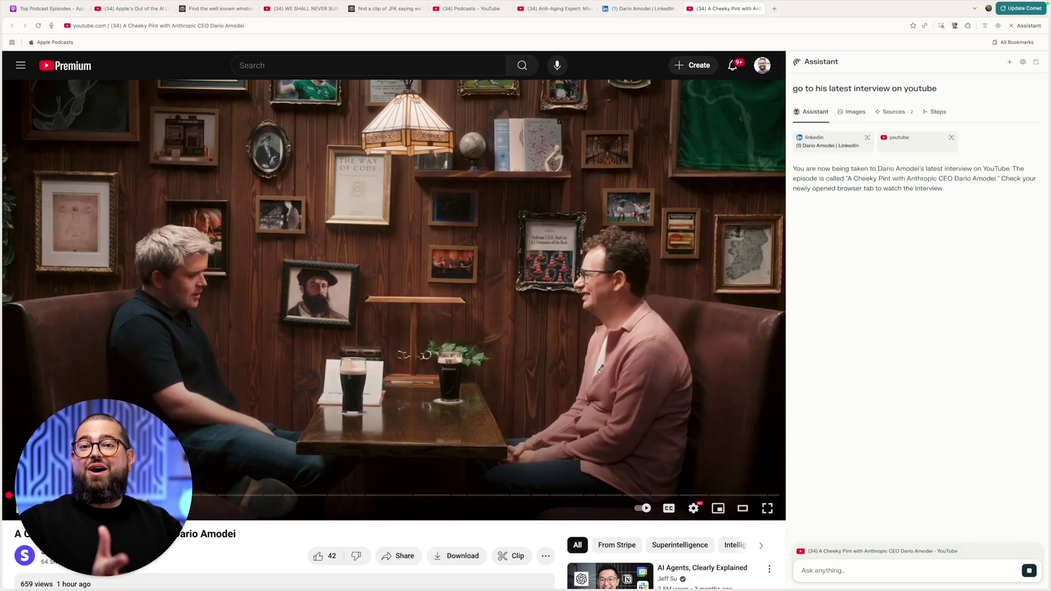
# On the Transistor all-time analytics page, ask the assistant "what month in the last year had the most downloads" and highlight the month in its answer
pyautogui.press('Return')
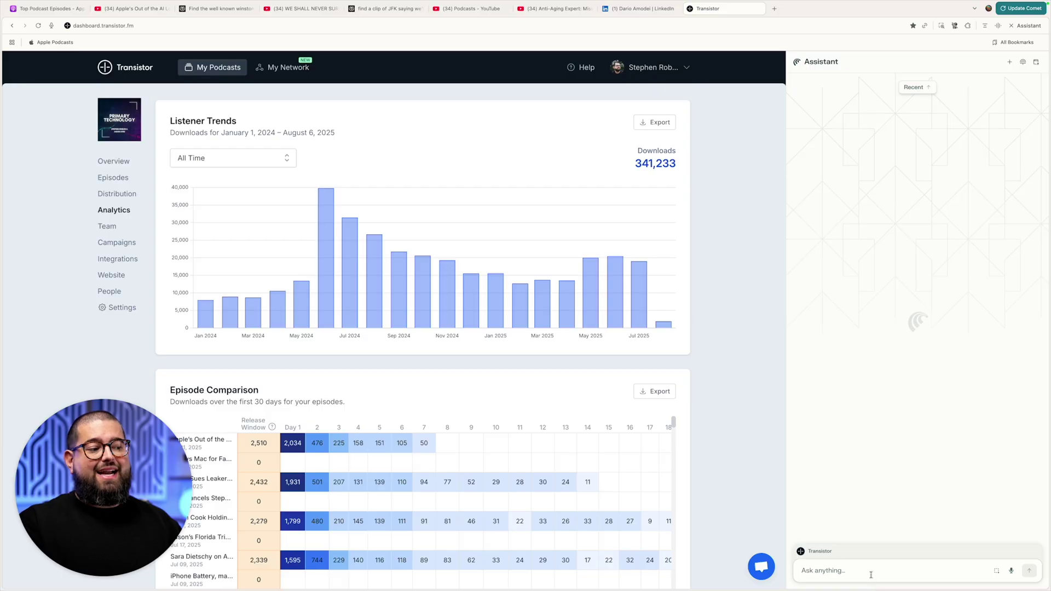
pyautogui.write('what month in the last year had the most downloads>')
pyautogui.press('Return')
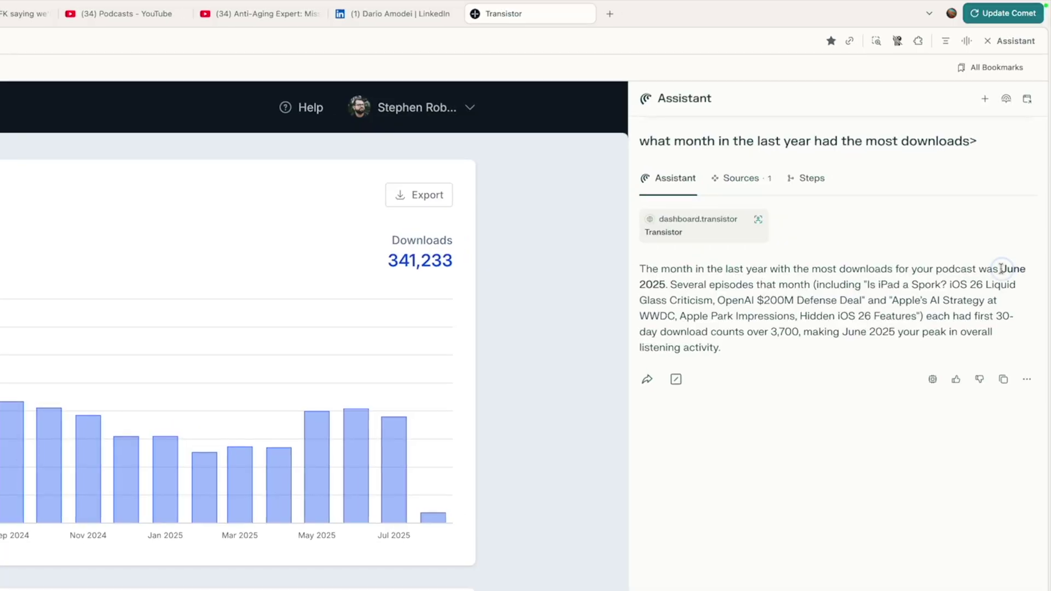
pyautogui.moveTo(1001, 269); pyautogui.dragTo(707, 285)
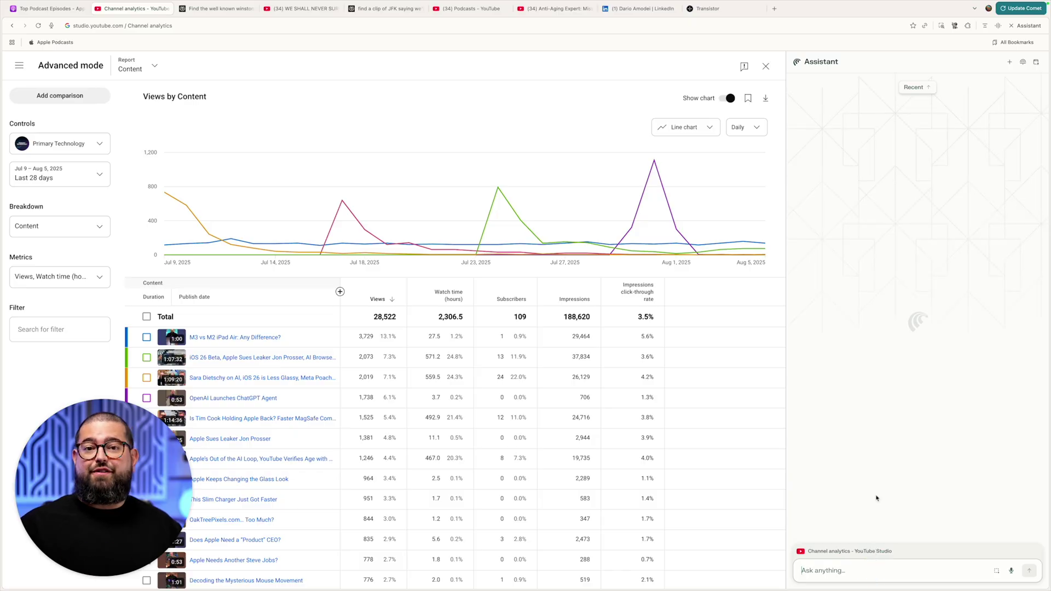
pyautogui.press('Return')
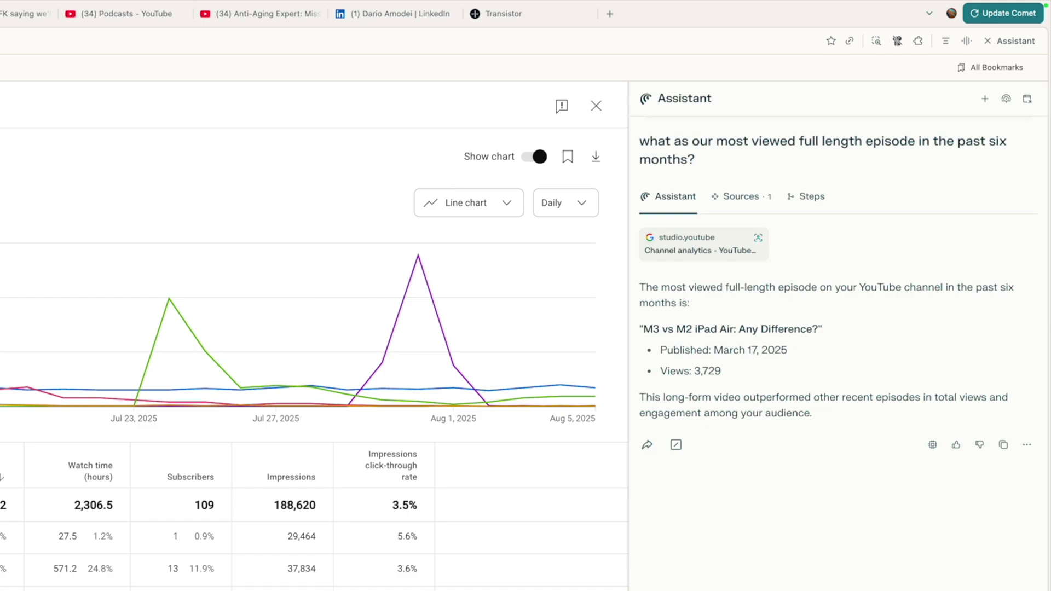
pyautogui.press('Return')
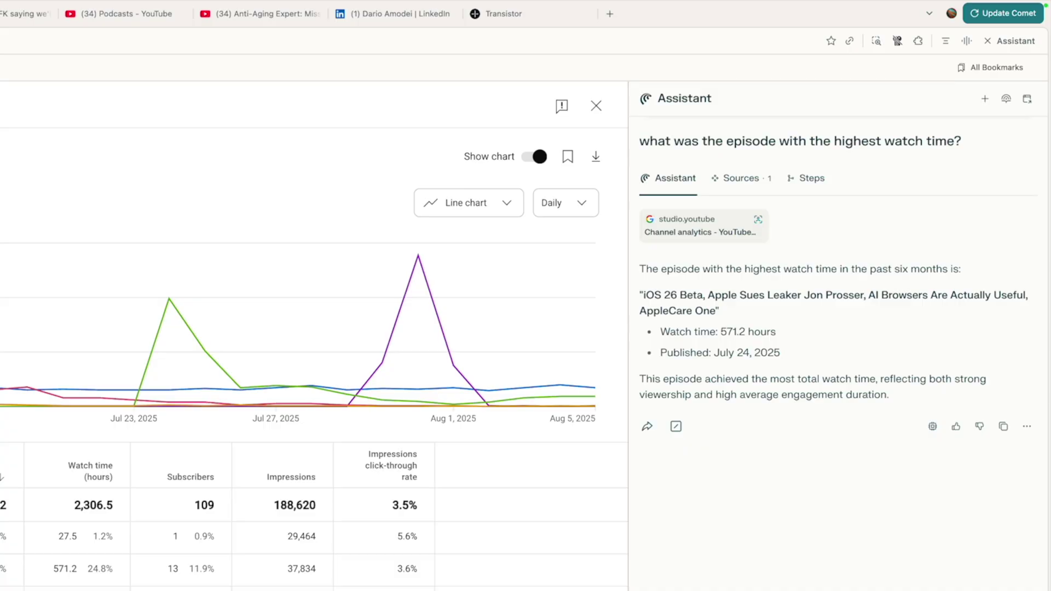
pyautogui.press('Return')
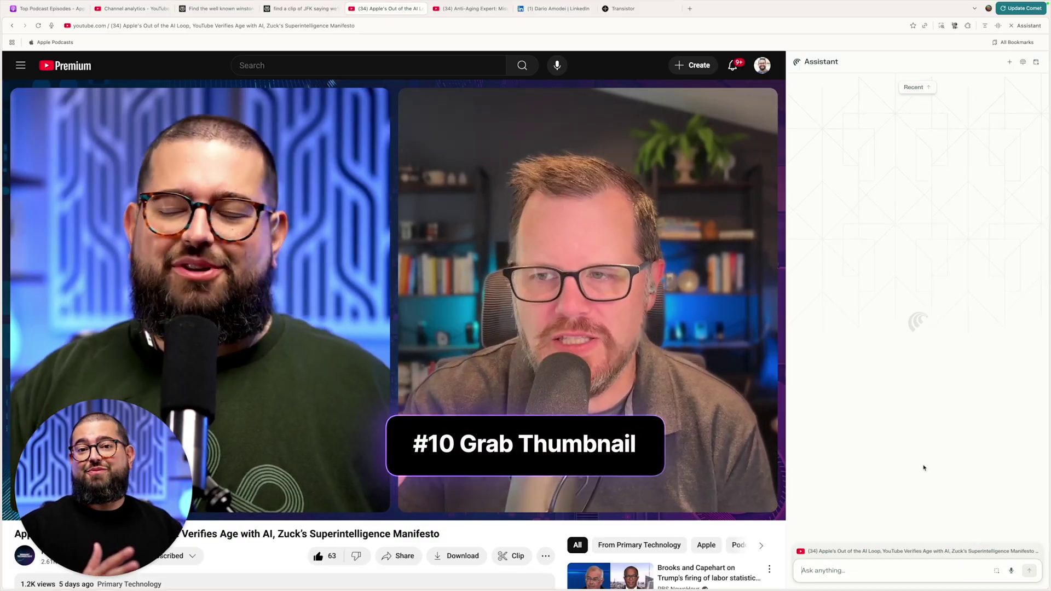
# On the YouTube page of the "Apple's Out of the AI Loop" episode, ask the assistant to "get the raw image thumbnail"
pyautogui.write('get the raw image thumbnail')
pyautogui.press('Return')
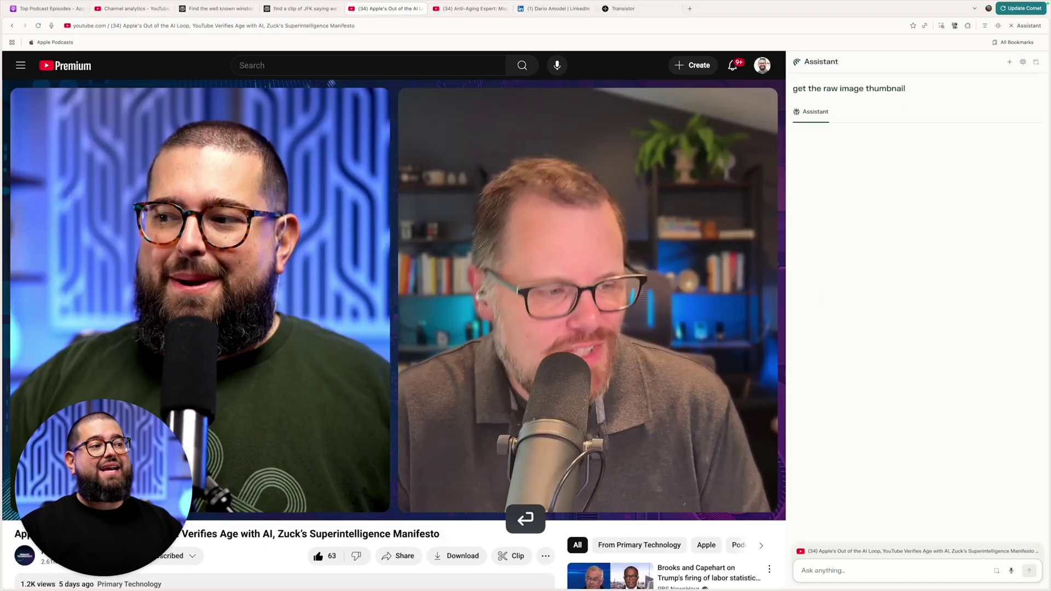